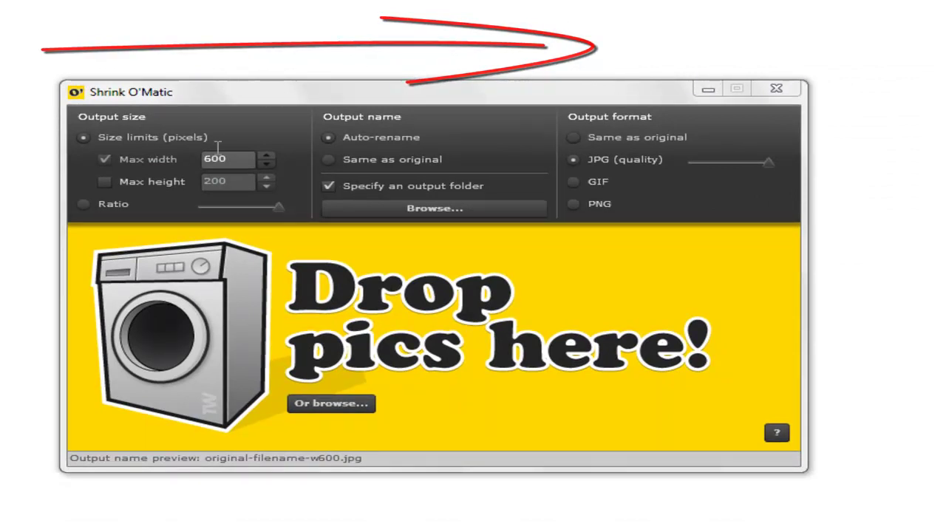
# Try a 200-pixel height cap and ratio resizing, then return to pixel-limit resizing.
pyautogui.click(104, 182)
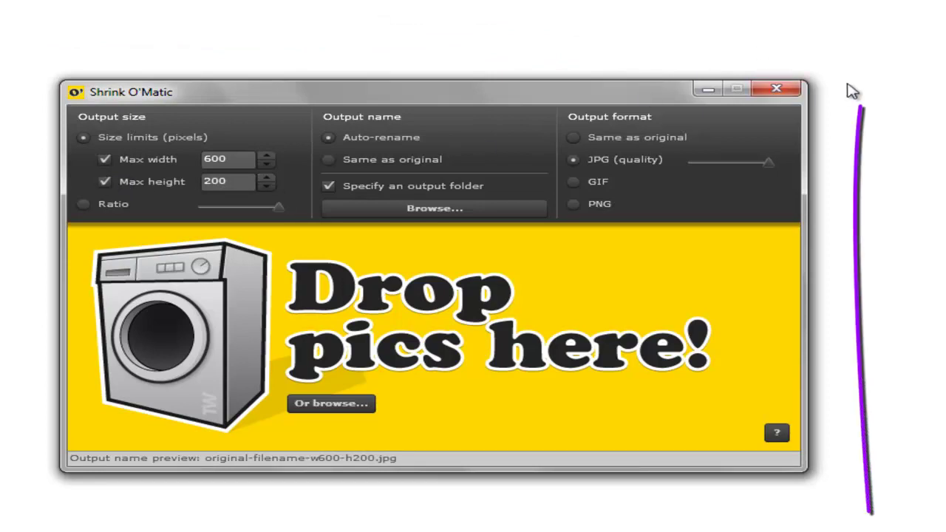
pyautogui.click(105, 182)
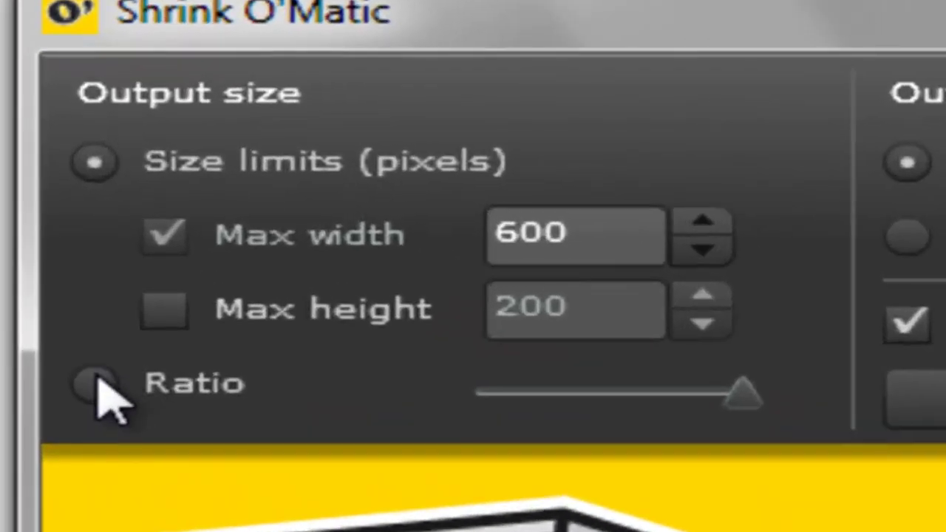
pyautogui.click(84, 204)
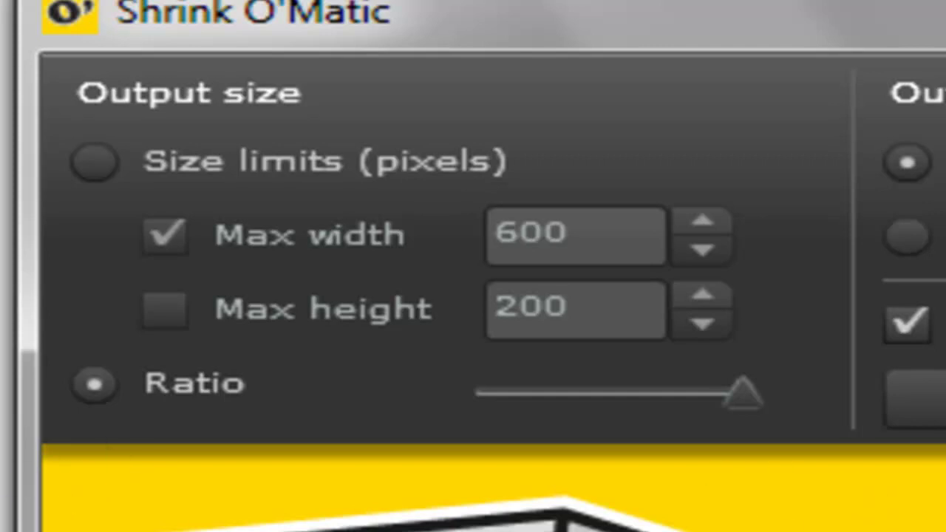
pyautogui.click(93, 166)
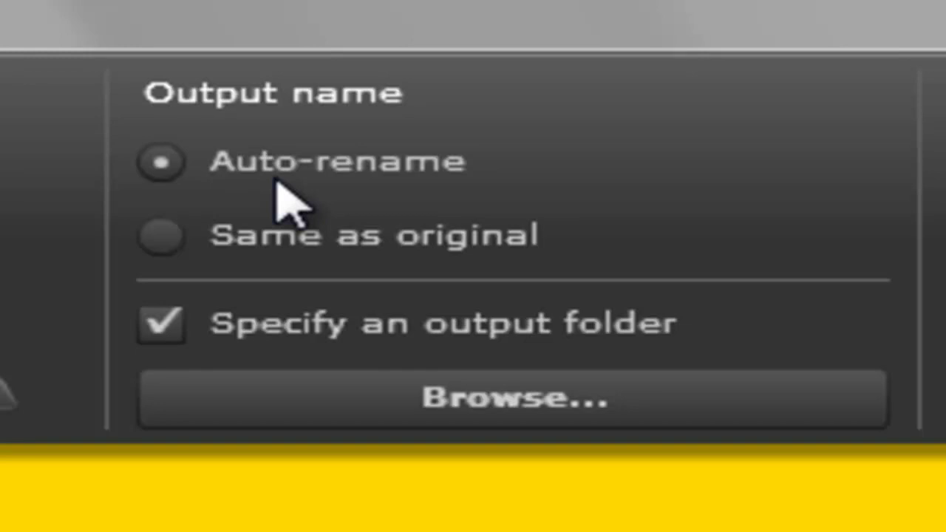
# Briefly keep original file names, then switch back to auto-renamed output files.
pyautogui.click(165, 237)
pyautogui.moveTo(646, 235)
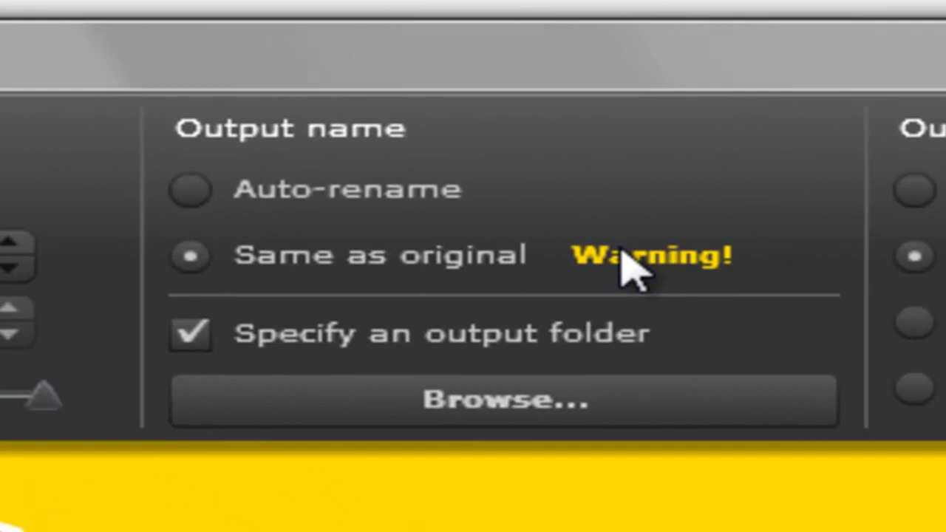
pyautogui.click(189, 191)
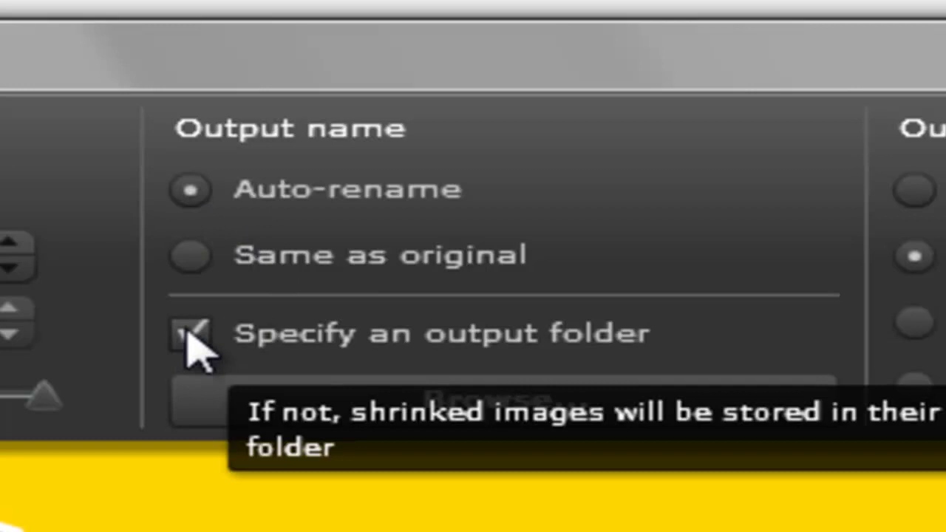
# Save output to a separate folder, choosing Resized pictures on the Desktop.
pyautogui.click(189, 335)
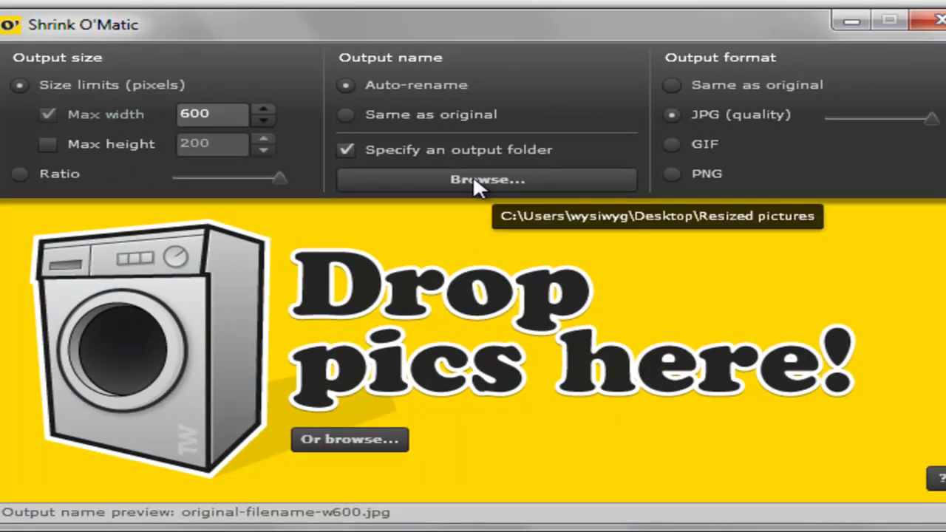
pyautogui.click(474, 181)
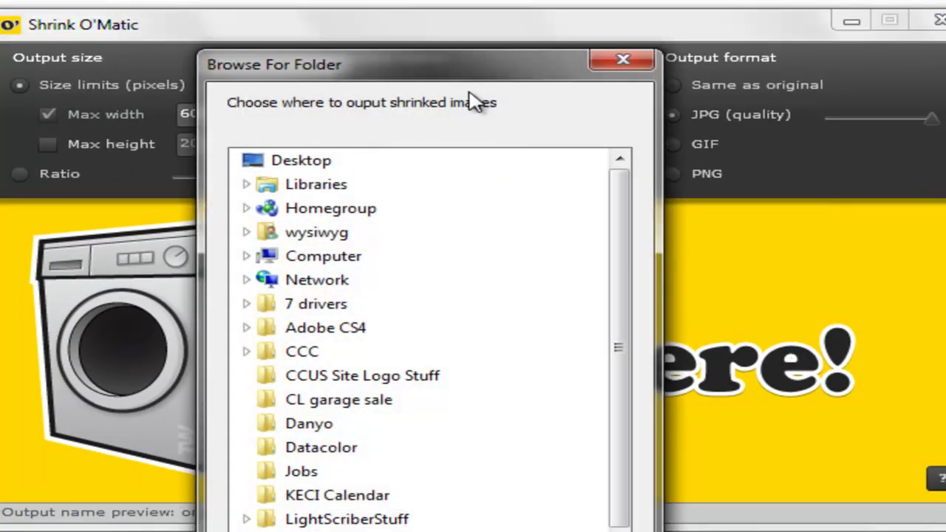
pyautogui.moveTo(633, 49); pyautogui.dragTo(625, 251)
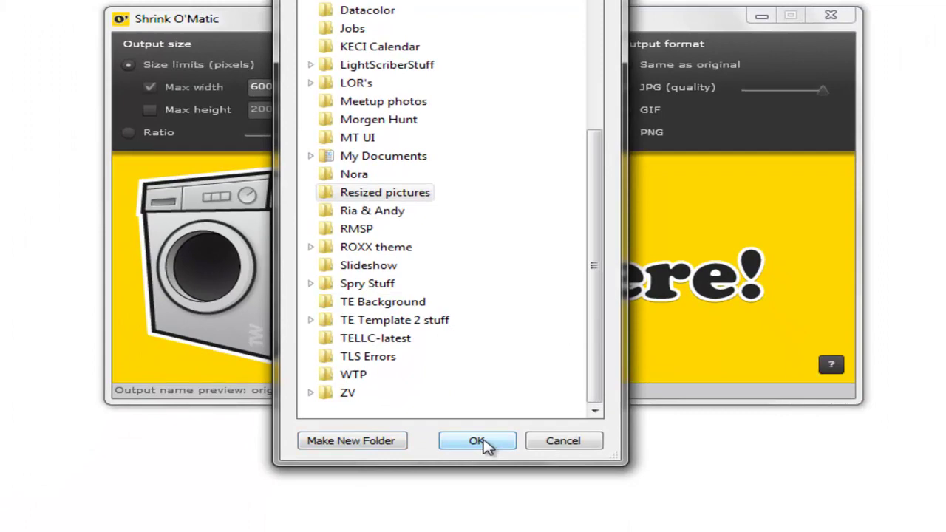
pyautogui.click(484, 442)
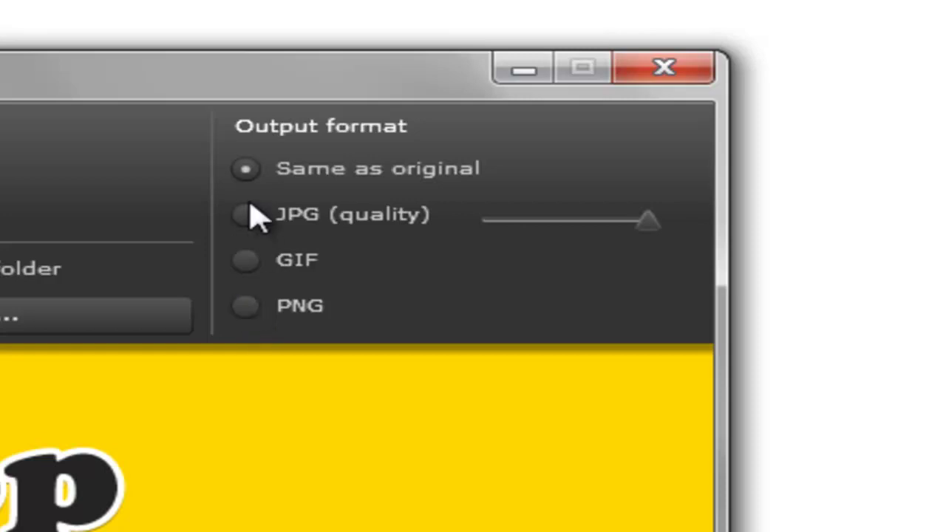
# Select JPG (quality) output and adjust the quality slider, leaving it at 100.
pyautogui.click(249, 220)
pyautogui.moveTo(642, 221); pyautogui.dragTo(665, 232)
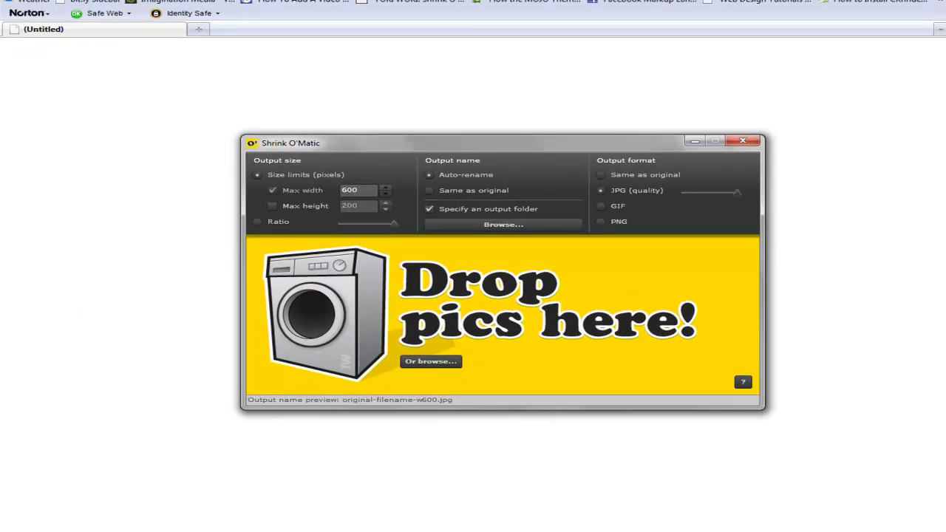
# Drop Beavertail 03 - Copy from the 01 folder onto the converter, then view Resized pictures.
pyautogui.moveTo(69, 494)
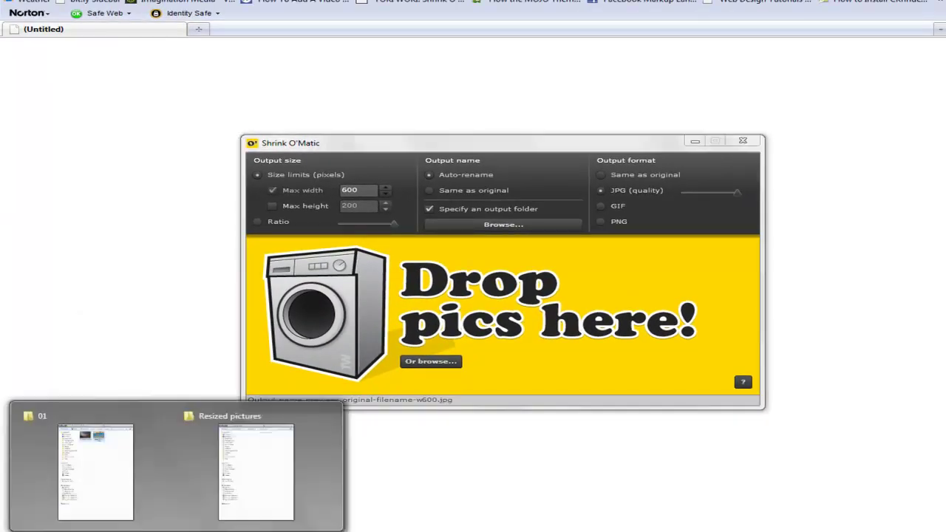
pyautogui.click(107, 498)
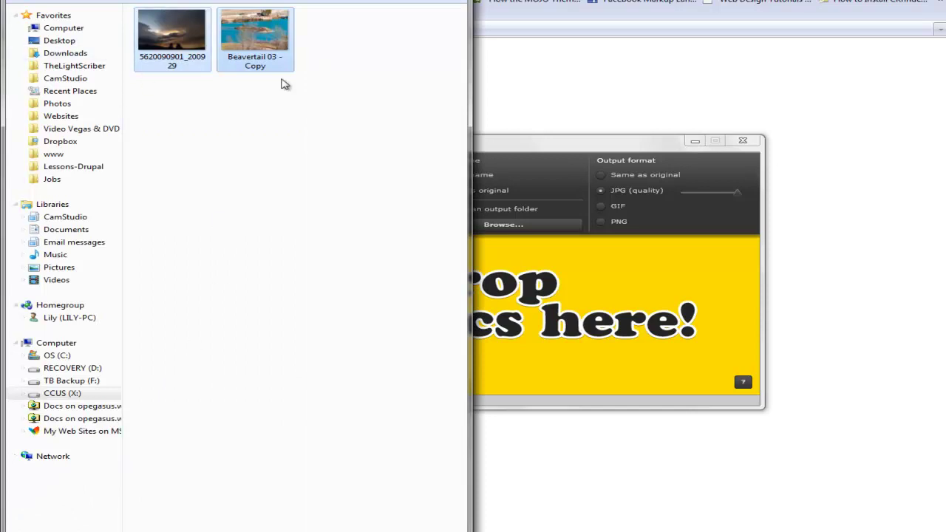
pyautogui.click(228, 146)
pyautogui.click(184, 45)
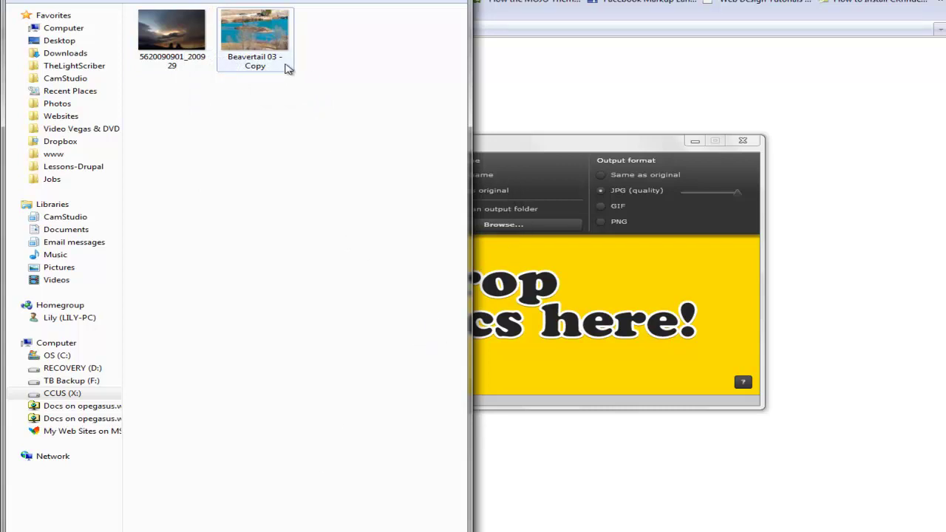
pyautogui.click(255, 48)
pyautogui.moveTo(256, 48); pyautogui.dragTo(580, 339)
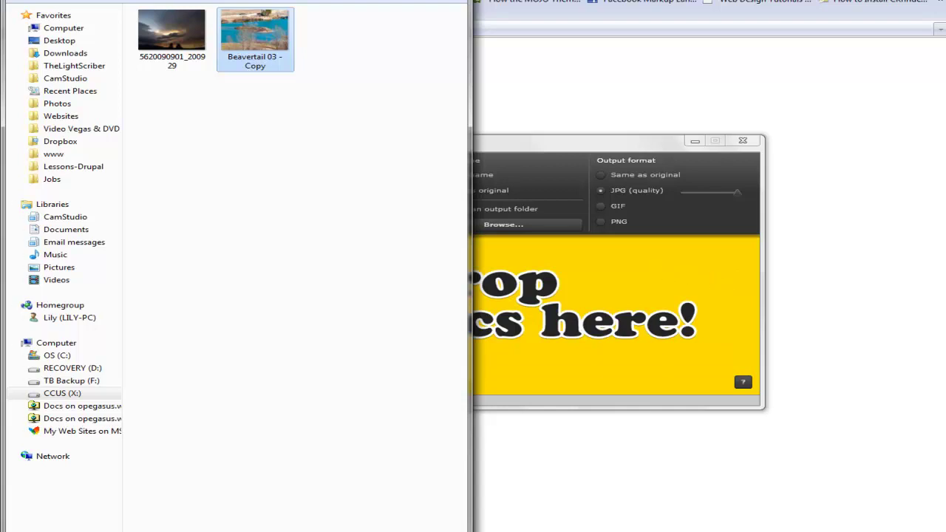
pyautogui.click(247, 490)
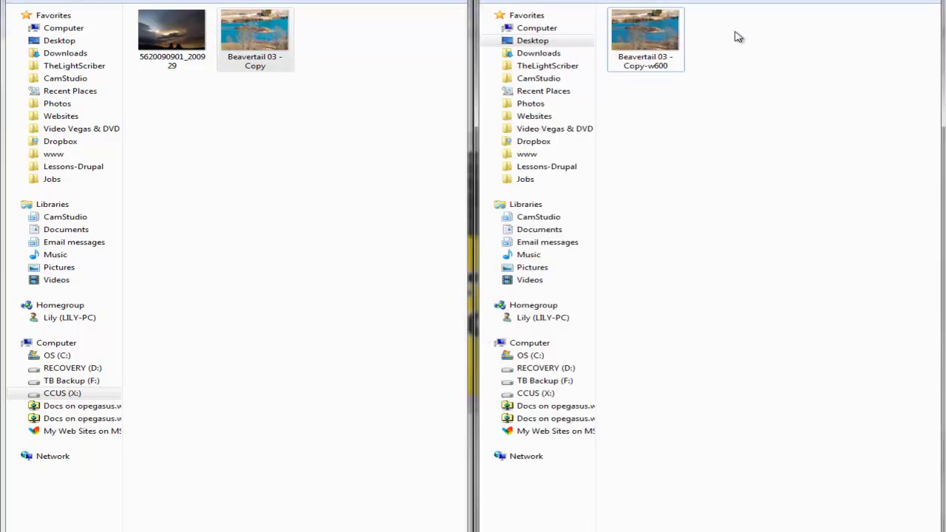
# Permanently delete the 600×450 Beavertail 03 - Copy-w600 test file.
pyautogui.click(654, 43)
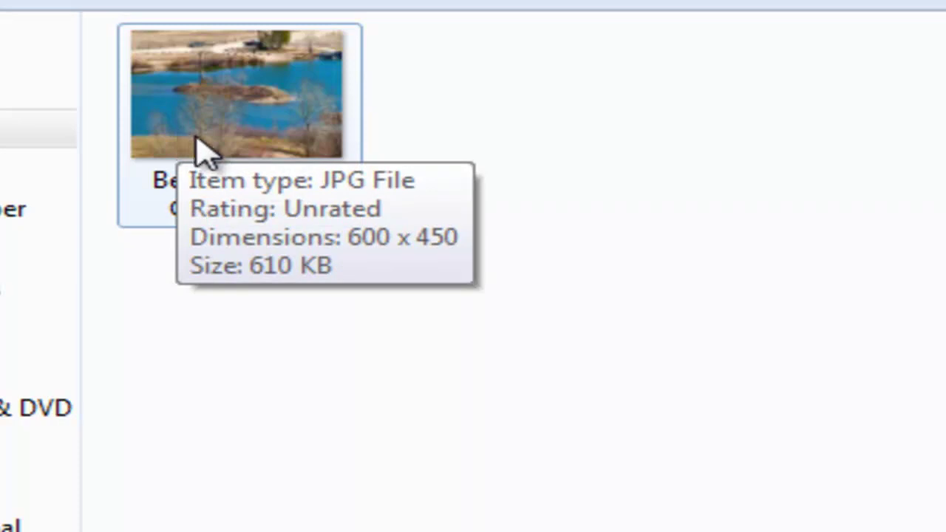
pyautogui.click(186, 146)
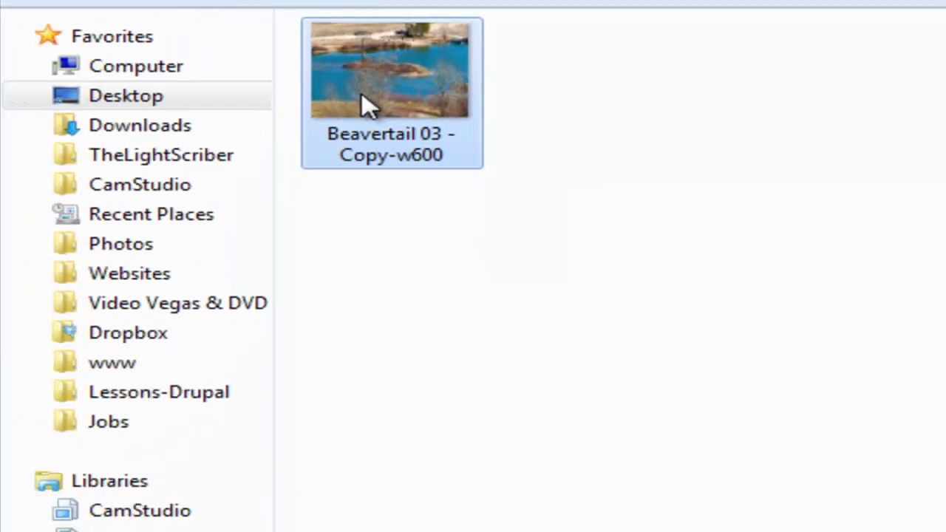
pyautogui.hotkey('shift', 'Delete')
pyautogui.press('Return')
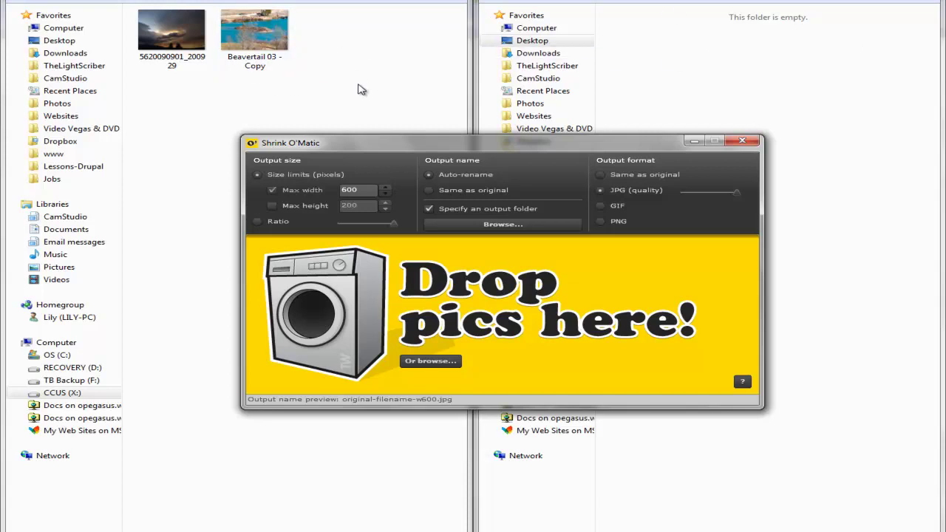
# Select the storm-cloud and Beavertail photos and drop both onto the converter.
pyautogui.click(340, 92)
pyautogui.click(166, 66)
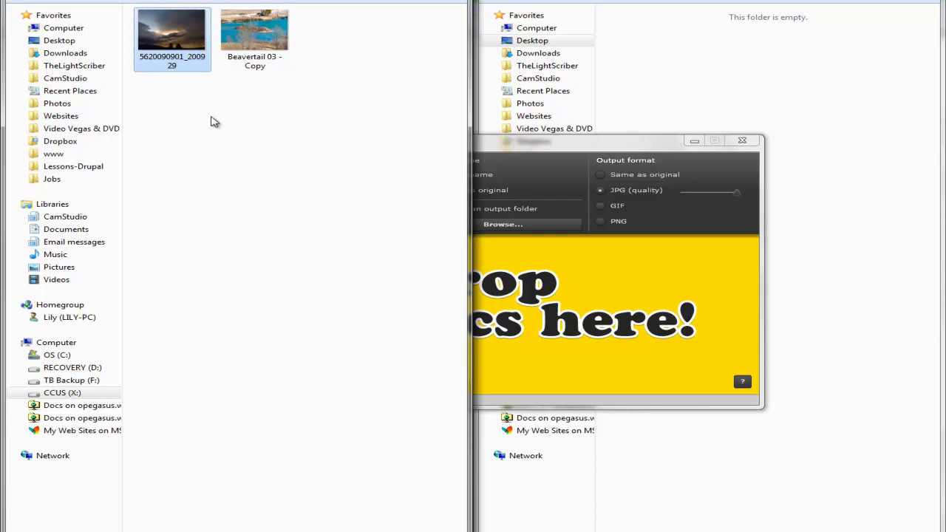
pyautogui.keyDown('ctrl'); pyautogui.click(251, 39); pyautogui.keyUp('ctrl')
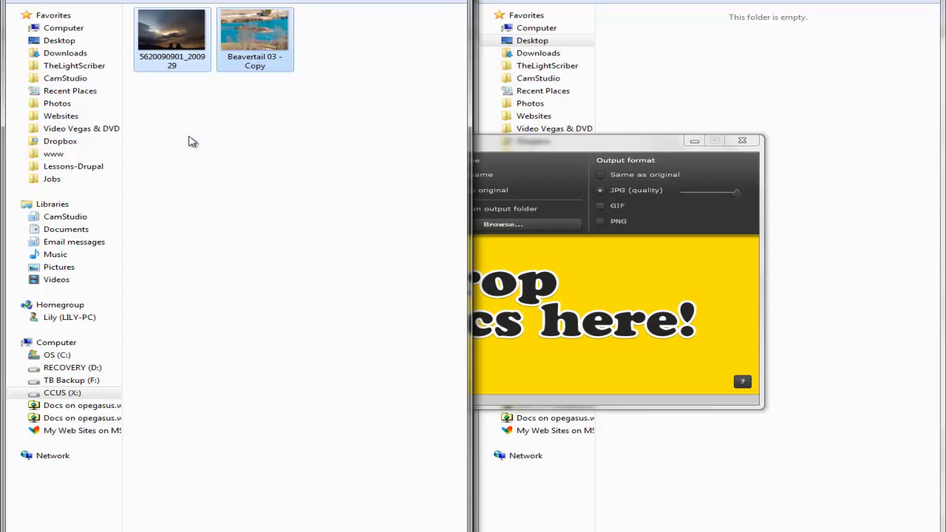
pyautogui.moveTo(187, 53); pyautogui.dragTo(570, 318)
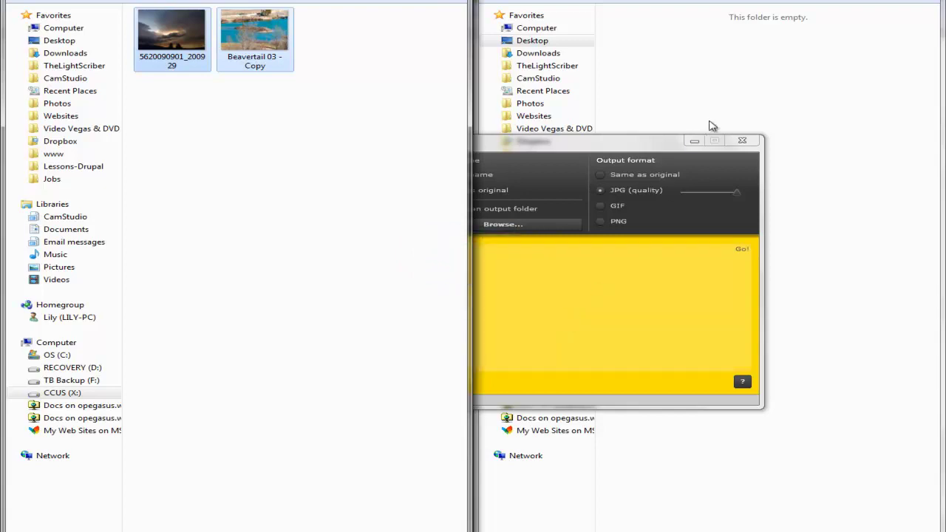
# Preview both -w600 photos from Resized pictures in Photo Viewer, then close it.
pyautogui.click(785, 105)
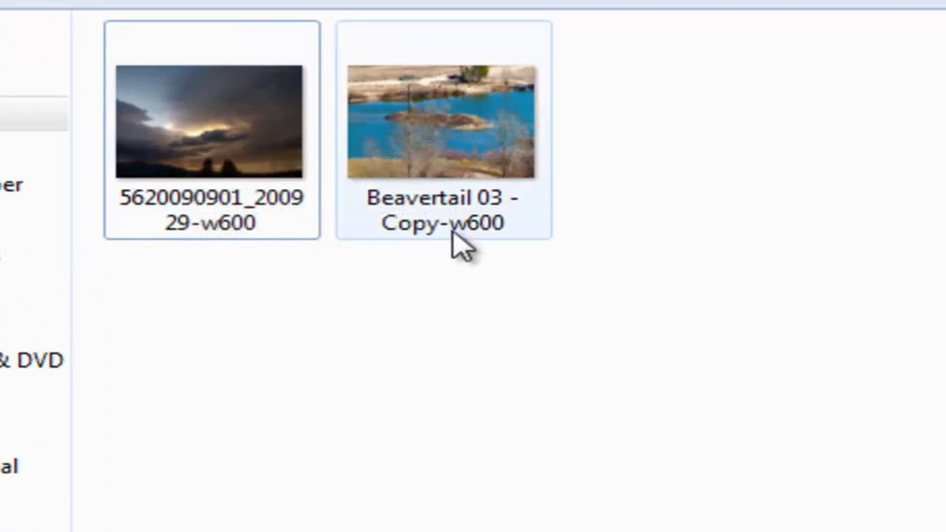
pyautogui.rightClick(197, 120)
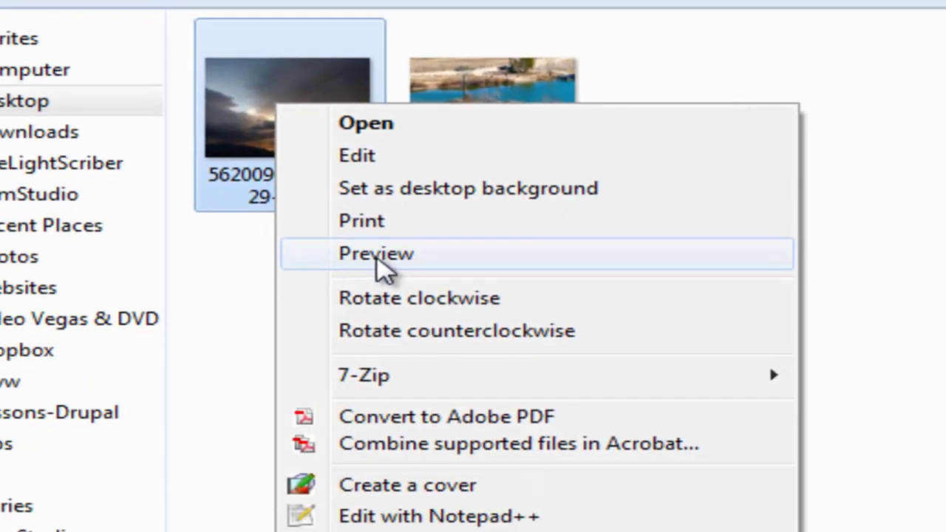
pyautogui.click(318, 288)
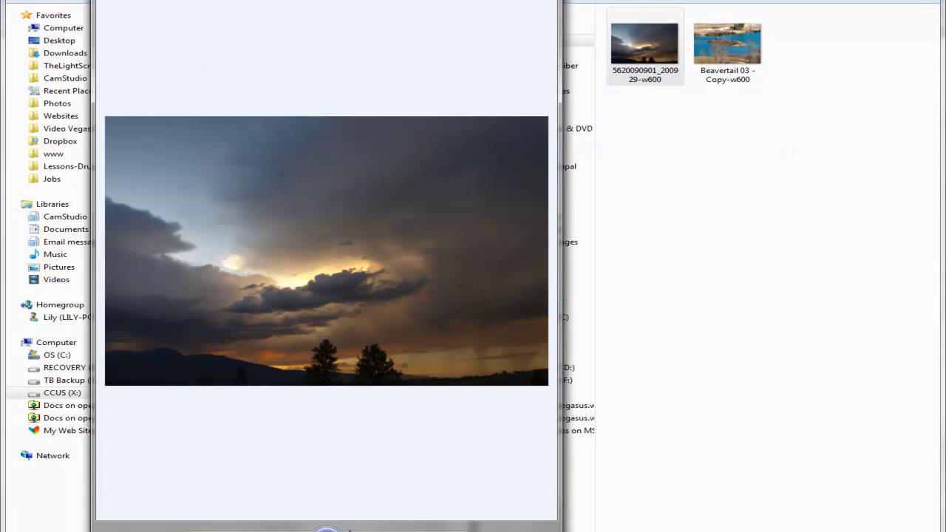
pyautogui.press('Right')
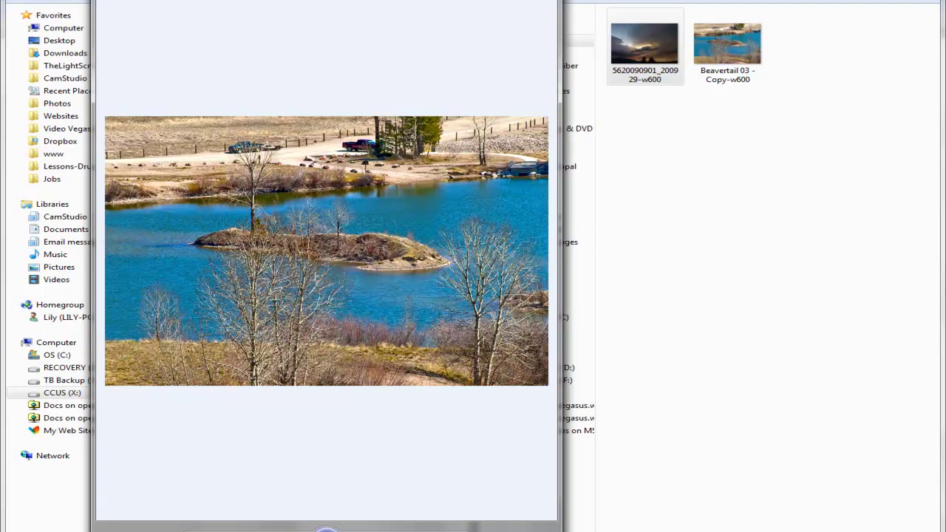
pyautogui.hotkey('alt', 'F4')
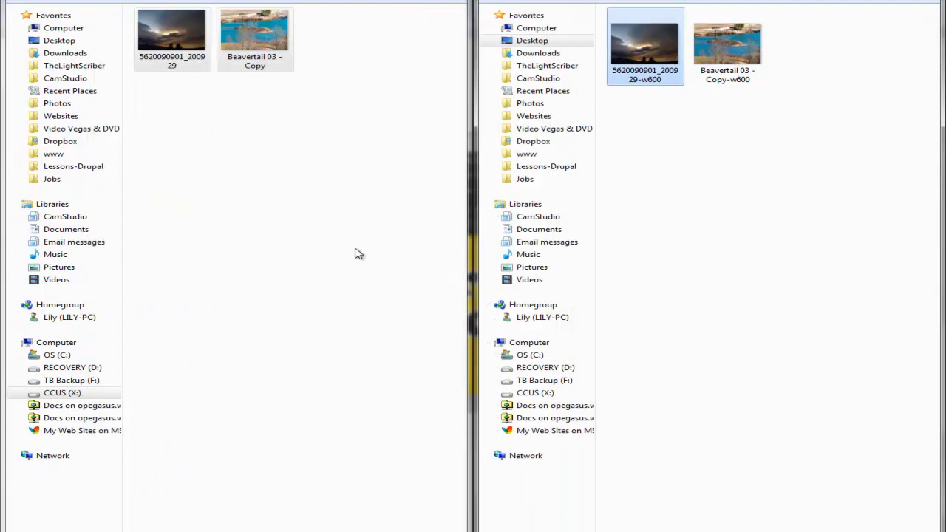